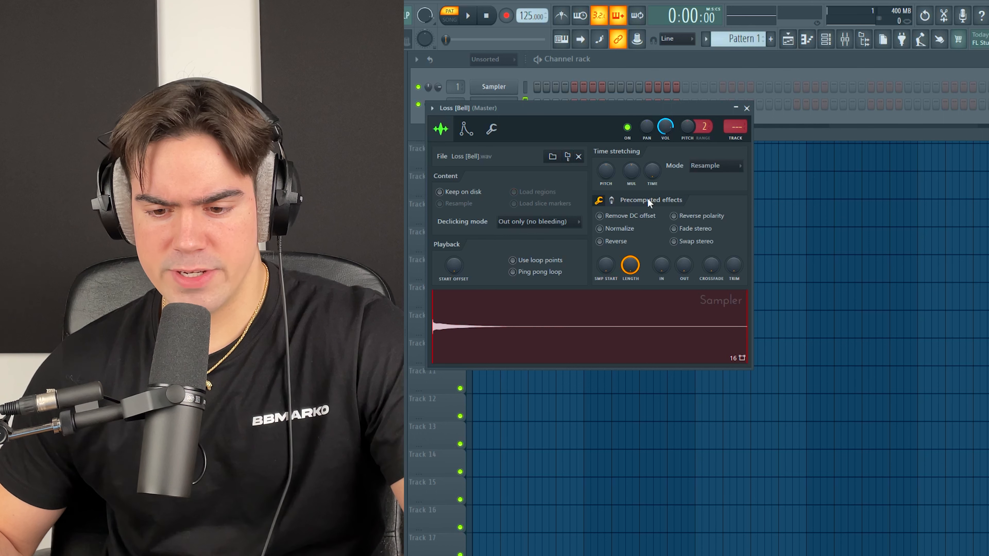
Step: Set the Loss [Bell] sample's time-stretching mode to Stretch and adjust the release of its volume envelope
left_click(717, 168)
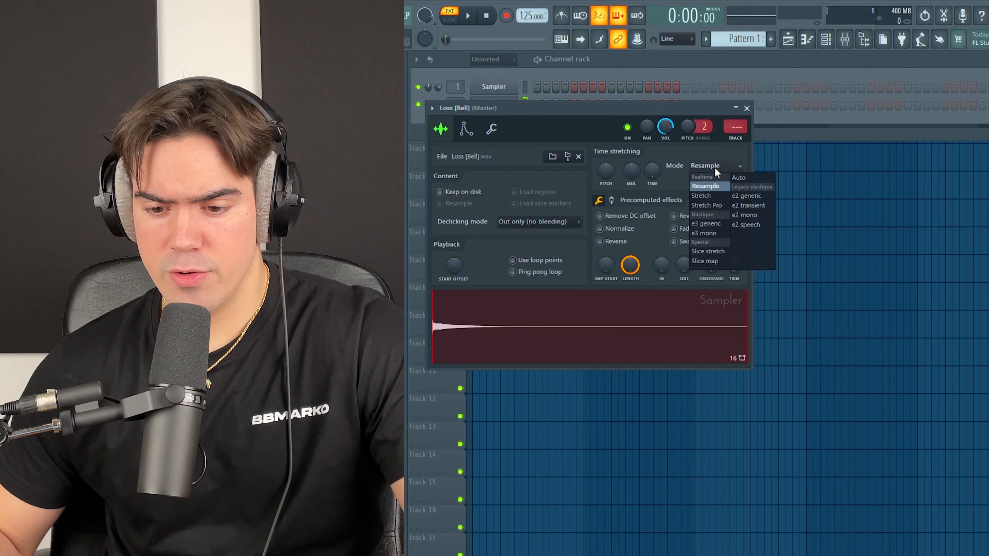
left_click(714, 197)
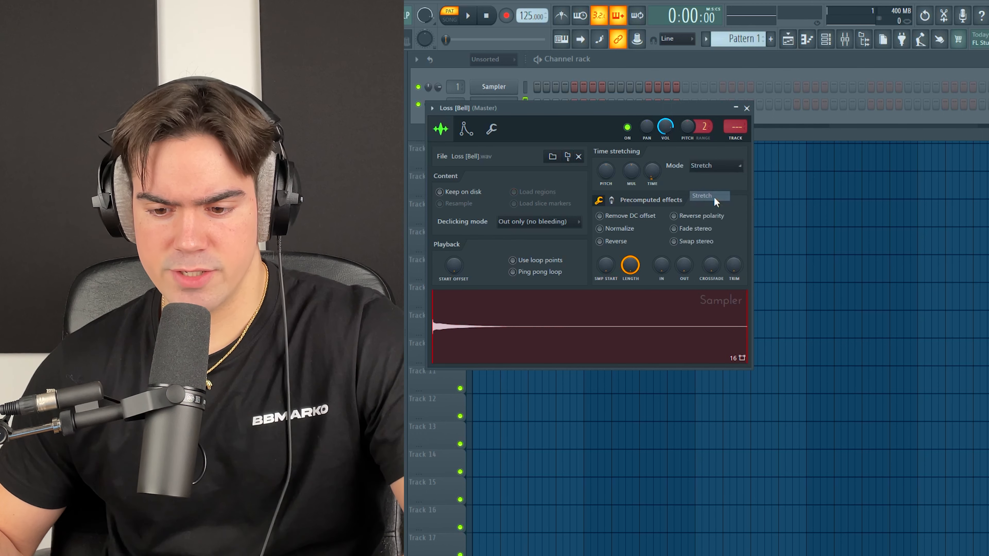
left_click(470, 134)
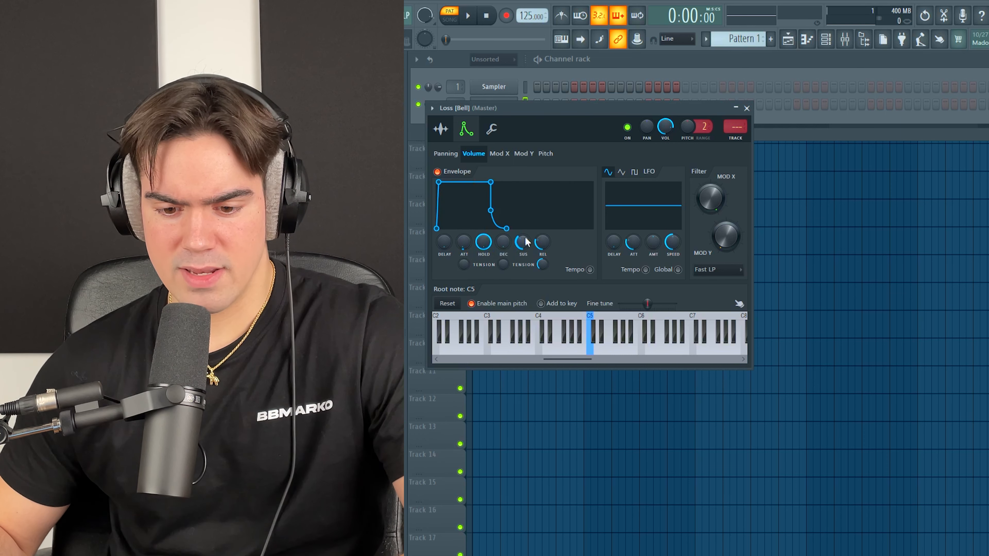
left_click_drag(542, 242, 542, 239)
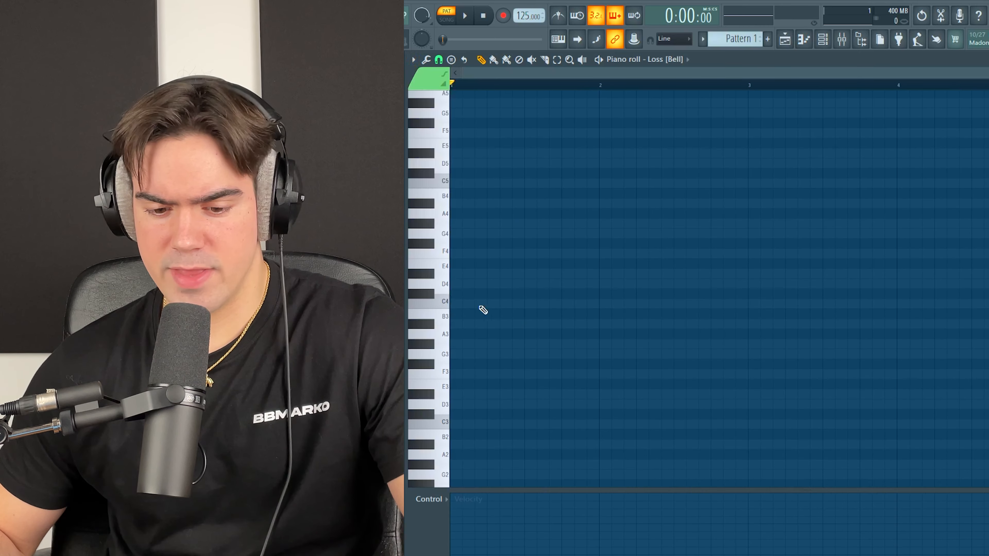
Step: Draw a stacked chord of C4, D#4 and G4 at the start of bar 1 in the bell's piano roll
left_click(454, 303)
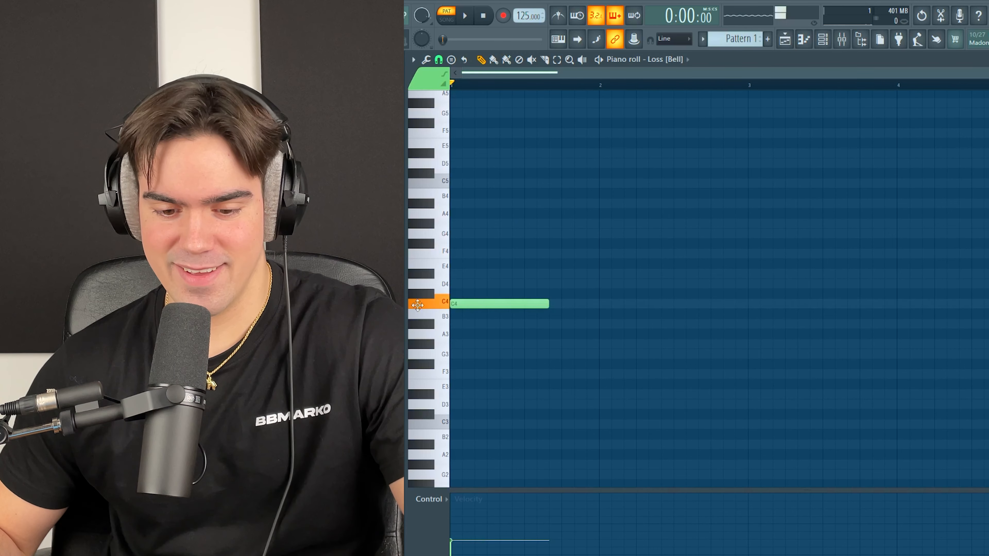
left_click(451, 274)
left_click(469, 232)
left_click_drag(470, 259, 543, 278)
scroll(543, 278, "up", 1)
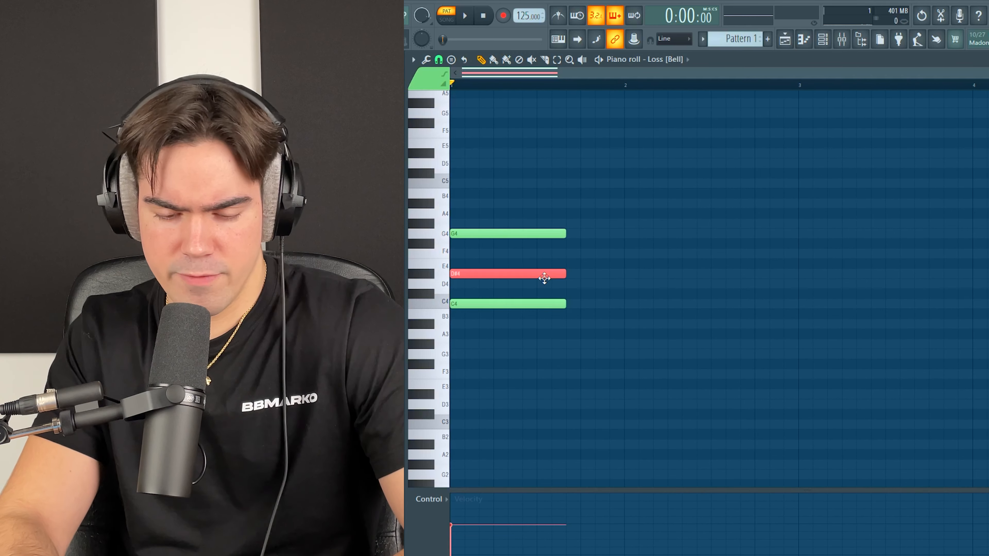
Step: Revoice the chord with its middle note an octave higher and stagger G4, D#5 and D5 as a melody over bar 1
key("ctrl+Up")
key("shift+Down")
key("ctrl+d")
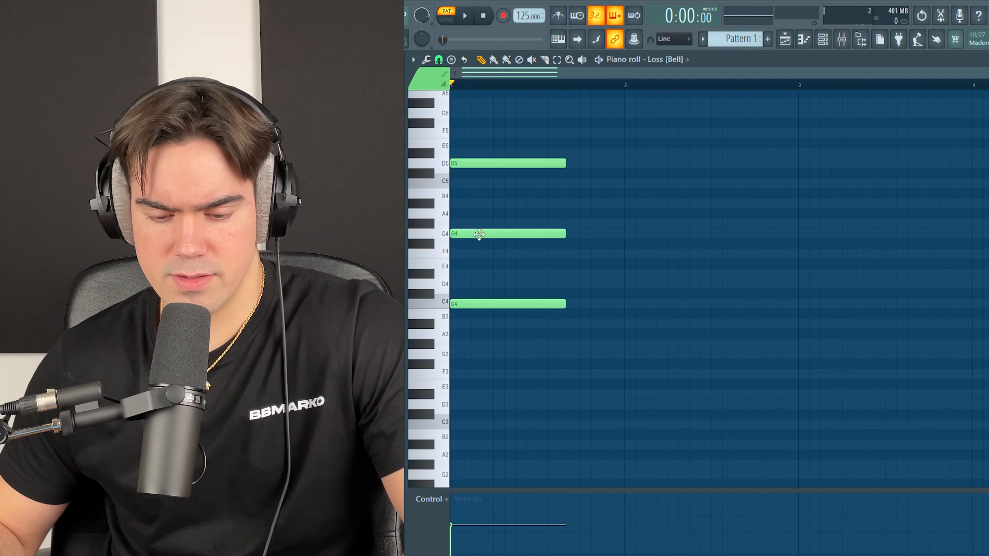
left_click_drag(480, 234, 521, 235)
left_click_drag(502, 168, 586, 168)
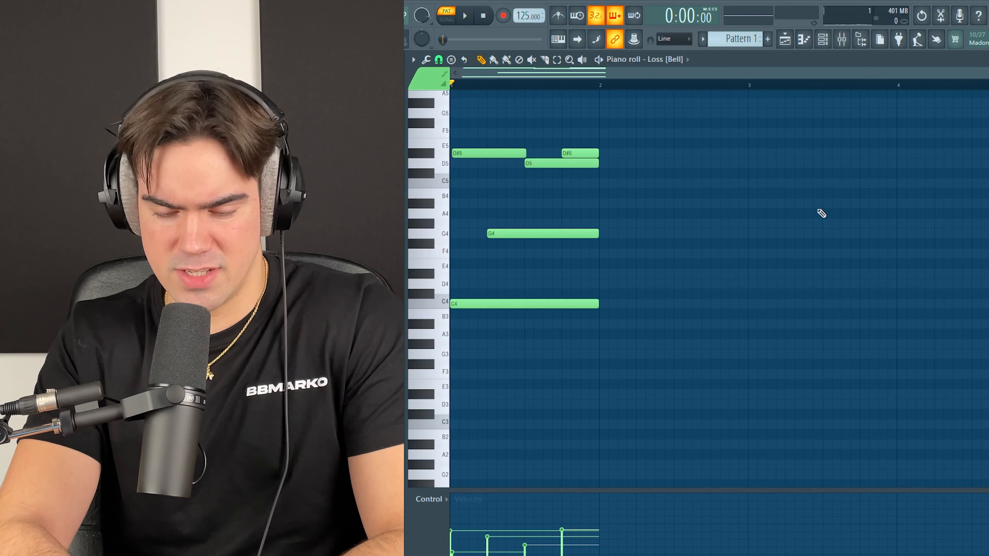
Step: Duplicate the bar, vary the second bar's melody to D#5, D#5, D5, and copy both bars into bars 3 and 4
key("ctrl+b")
key("ctrl+d")
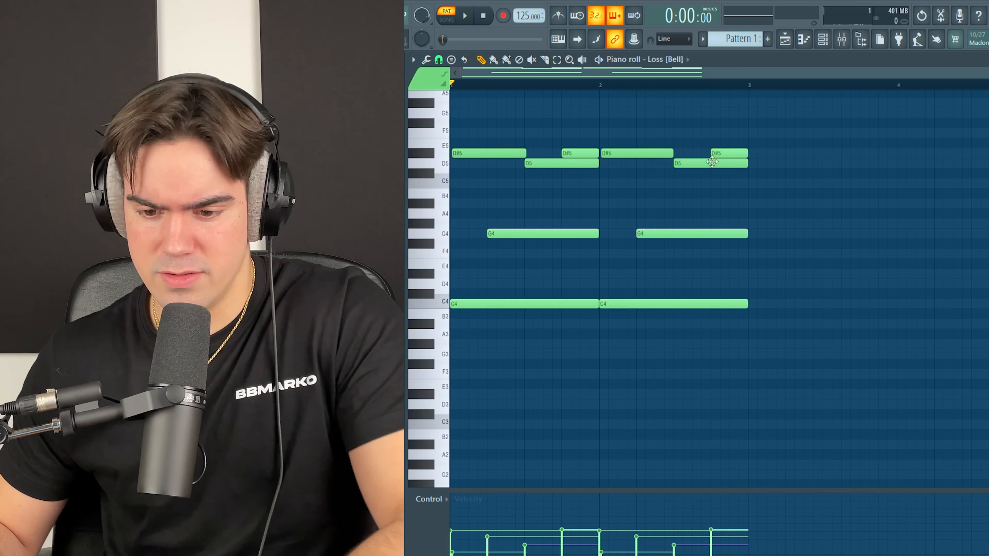
left_click_drag(707, 163, 727, 171)
key("ctrl+b")
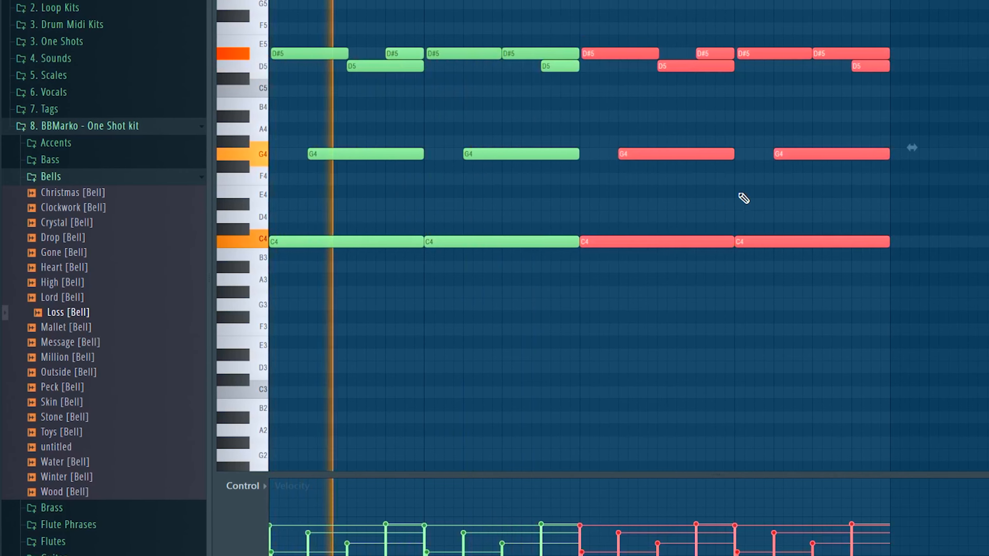
Step: Transpose the copied notes in bars 3 and 4 down five semitones, putting their root on G3
key("shift+Down")
key("shift+Down")
key("shift+Down")
key("shift+Down")
key("shift+Down")
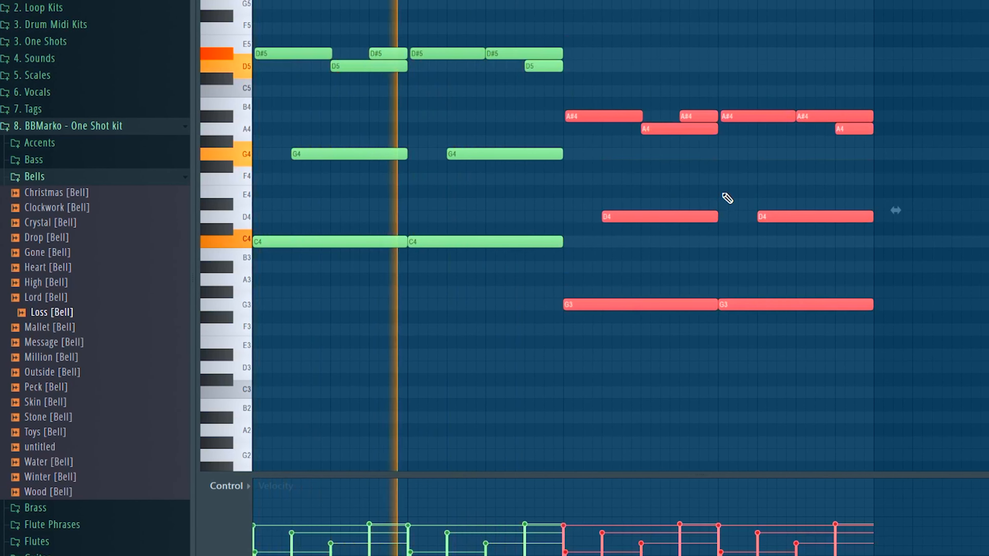
key("ctrl+d")
Step: Duplicate the four-bar bell melody to fill eight bars
scroll(735, 209, "down", 3)
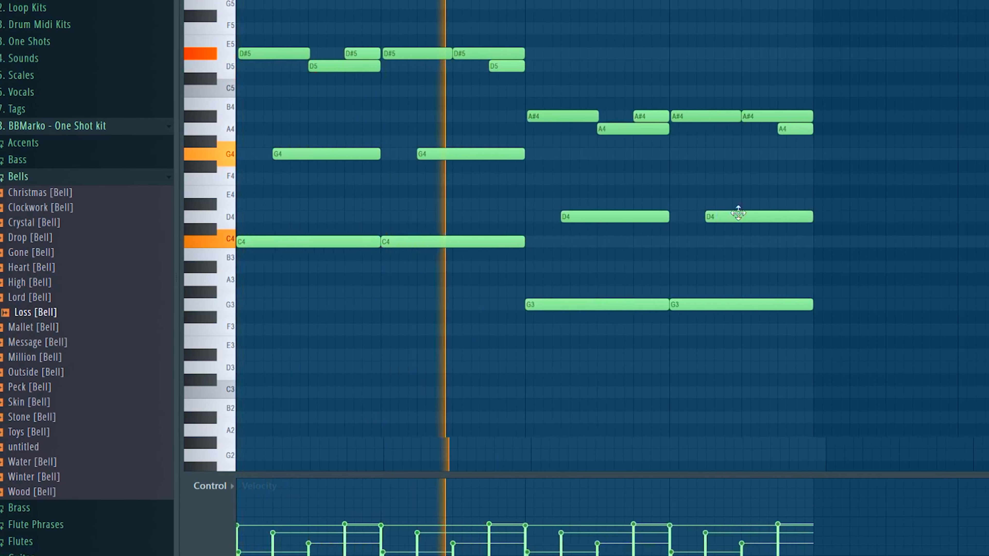
key("ctrl+b")
key("ctrl+d")
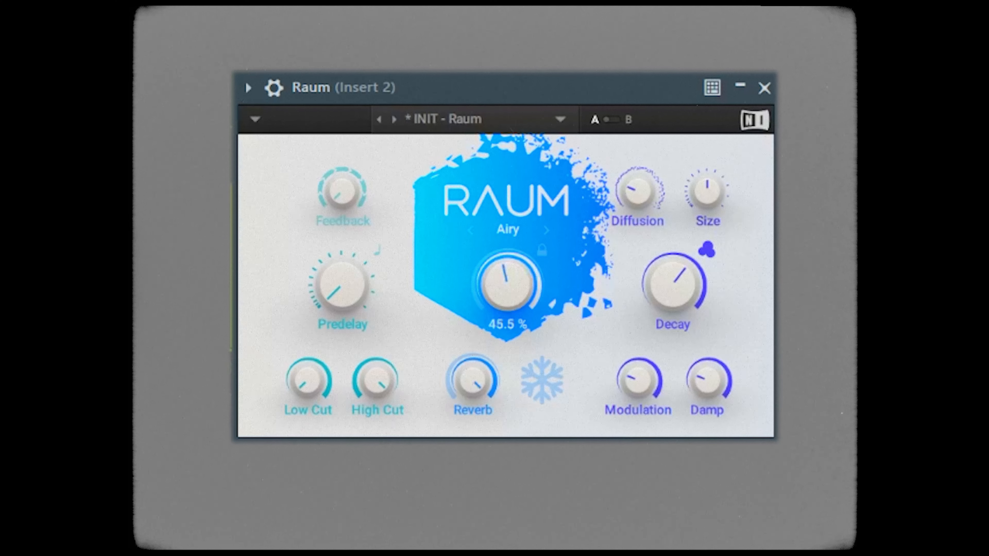
Step: Adjust the wet/dry mix of the Raum reverb and of the Effect Rack's Crystal Choir preset on Insert 2
mouse_move(507, 285)
left_mouse_down()
mouse_move(508, 300)
mouse_move(508, 286)
left_mouse_up()
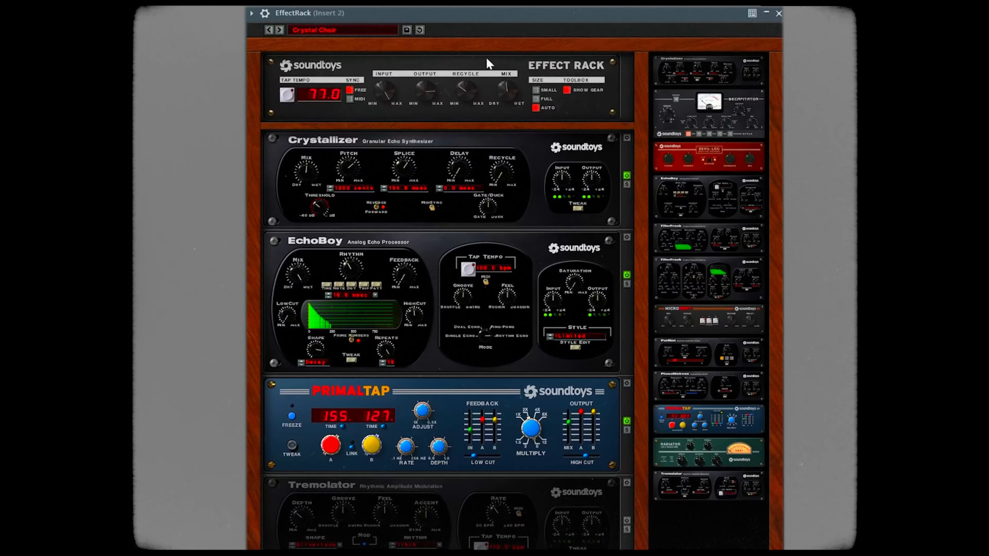
left_click_drag(501, 95, 503, 102)
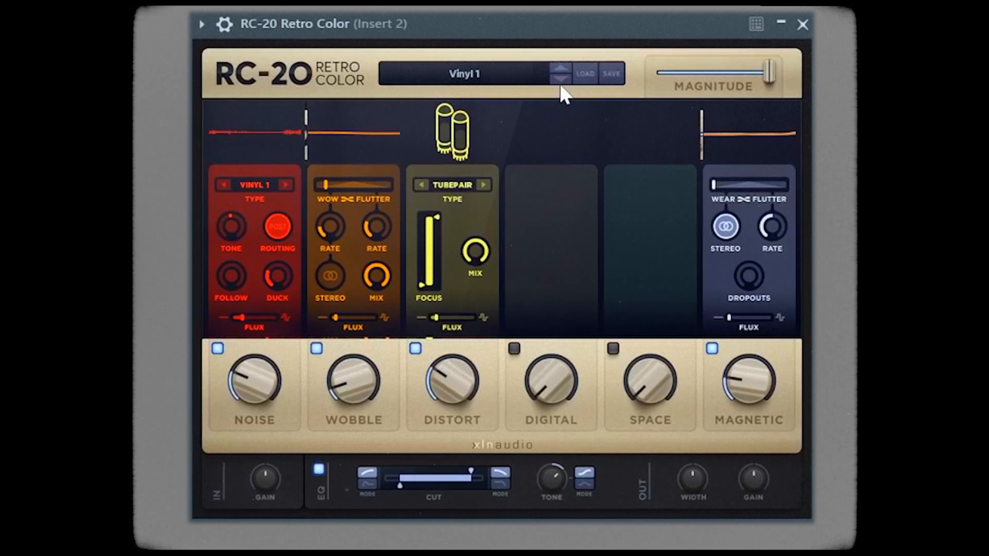
Step: Load the Vinyl 2 preset in RC-20, enable stereo for Wobble, and lower the magnitude to 70%
left_click(559, 81)
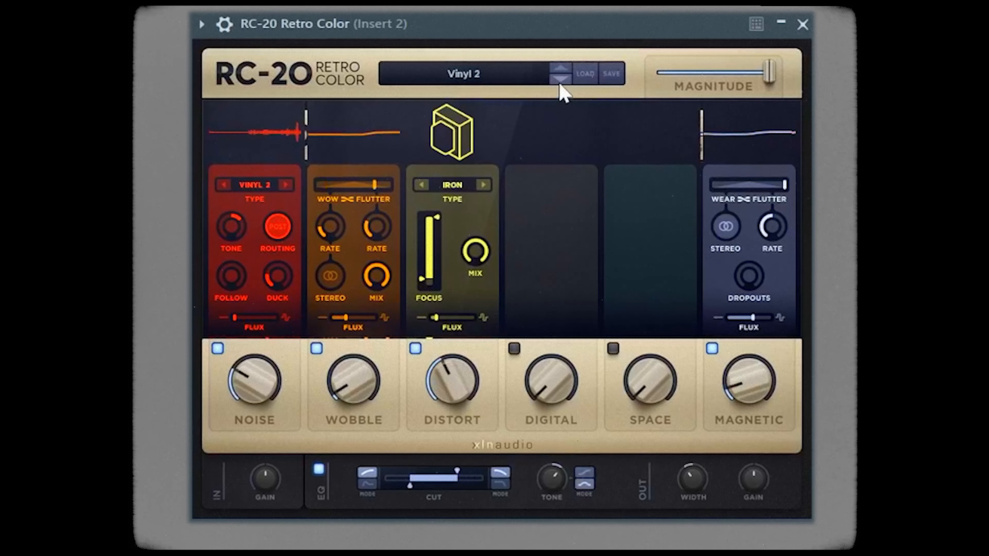
left_click(330, 275)
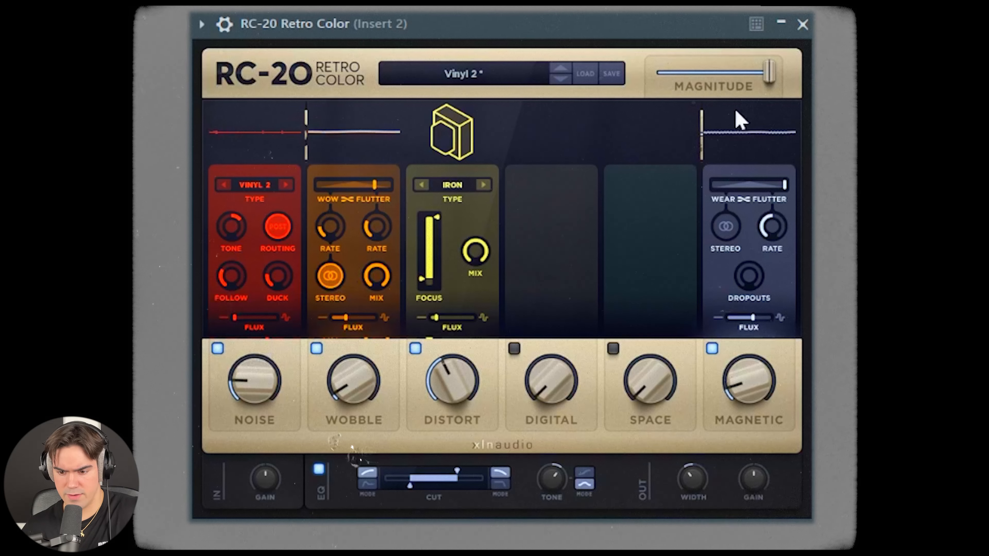
left_click_drag(766, 77, 737, 82)
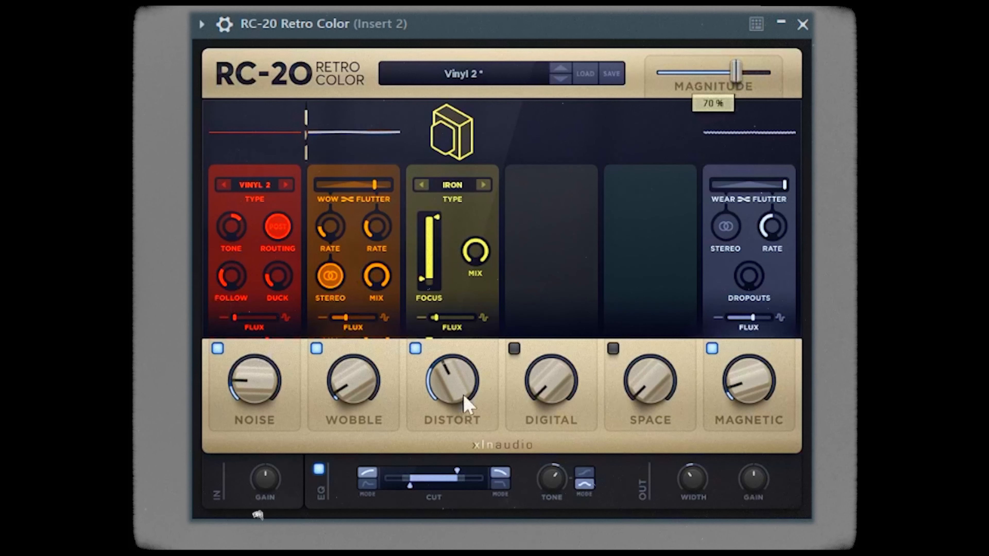
mouse_move(465, 409)
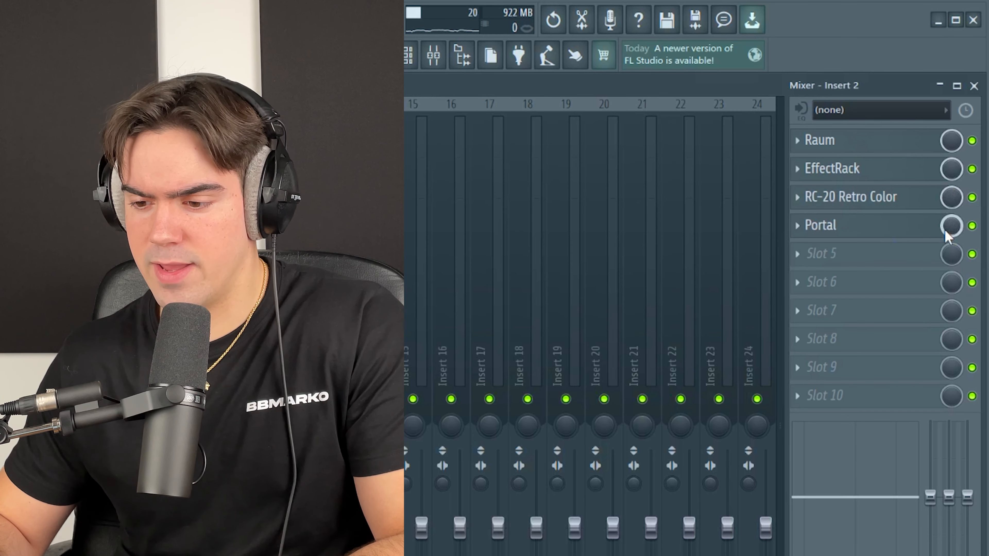
Step: Turn Portal's mix level on Insert 2 fully down and create an automation clip for it
left_click_drag(946, 232, 946, 312)
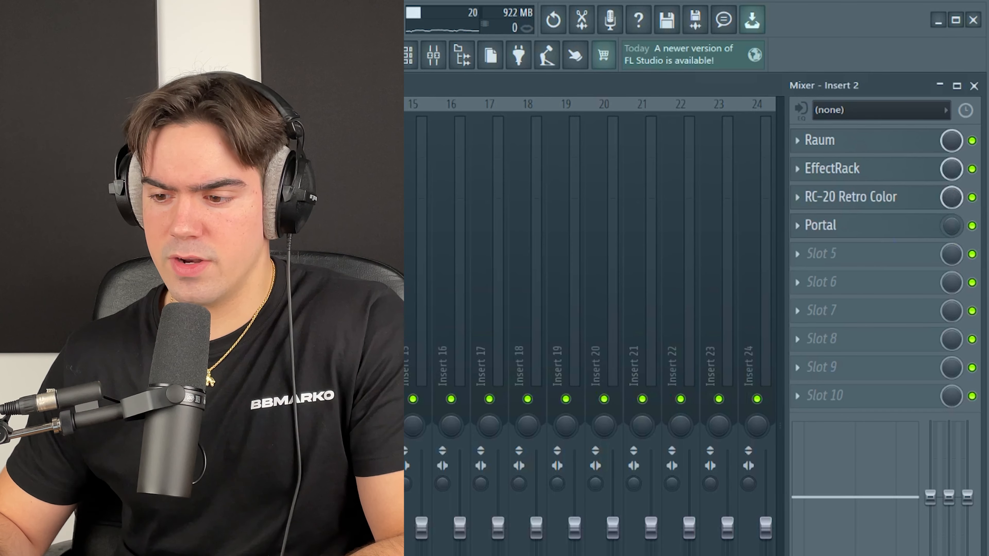
right_click(952, 228)
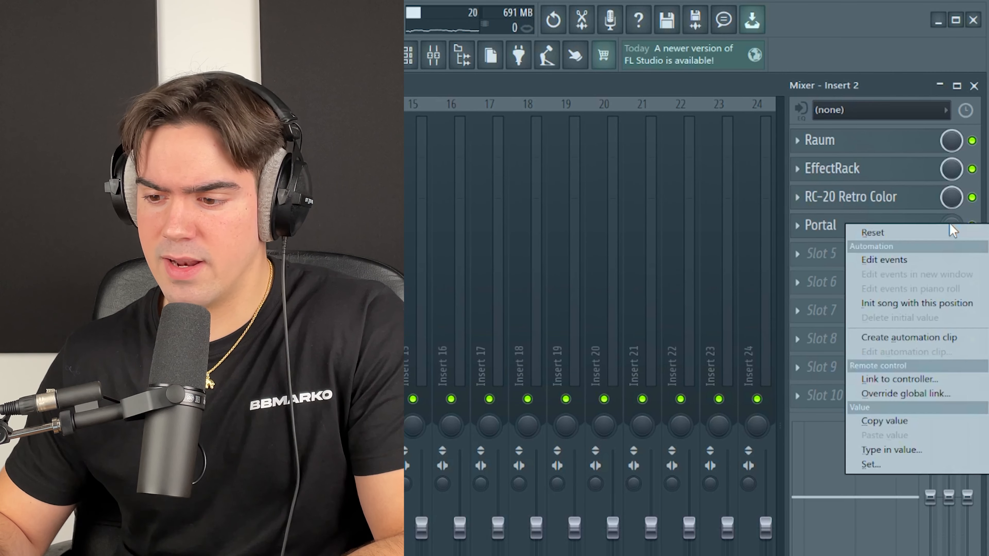
left_click(918, 338)
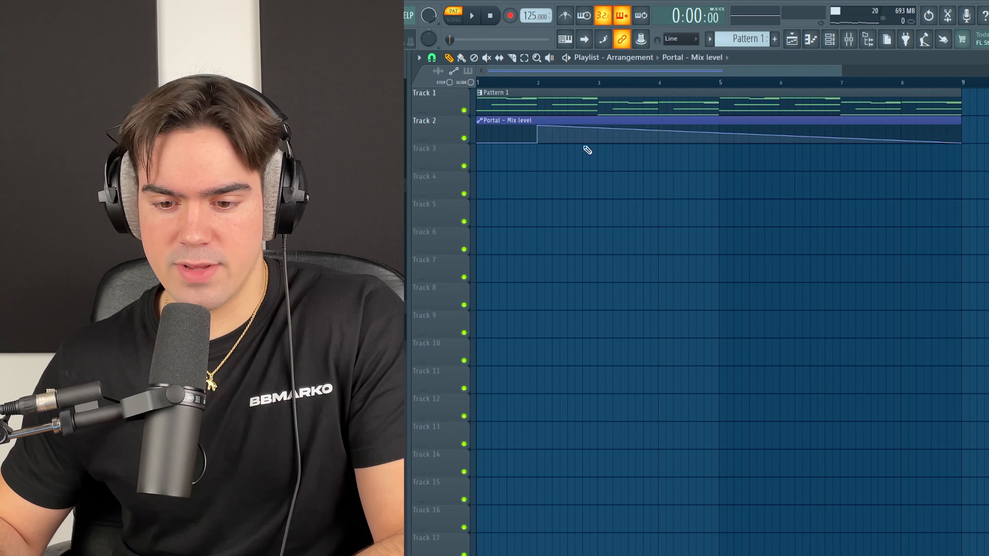
Step: Shape the Portal mix automation to be off for one bar and full for the next, repeating every two bars over eight bars
left_click_drag(603, 132, 581, 177)
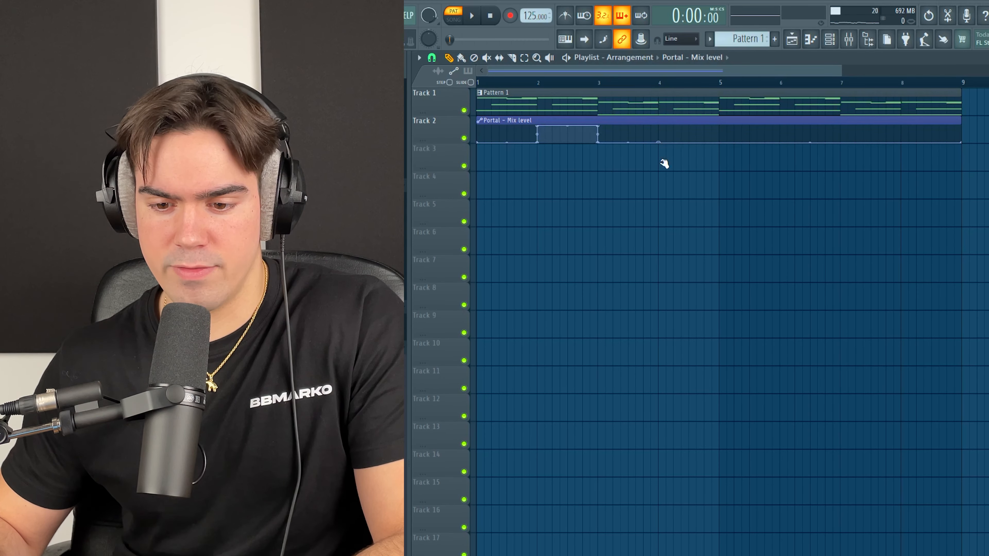
left_click_drag(658, 143, 653, 116)
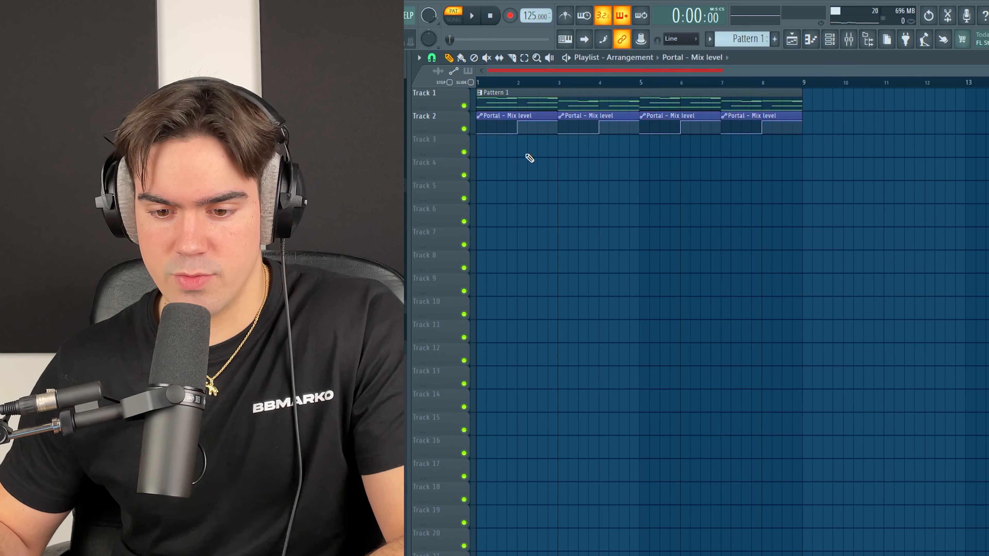
left_click_drag(506, 157, 810, 91)
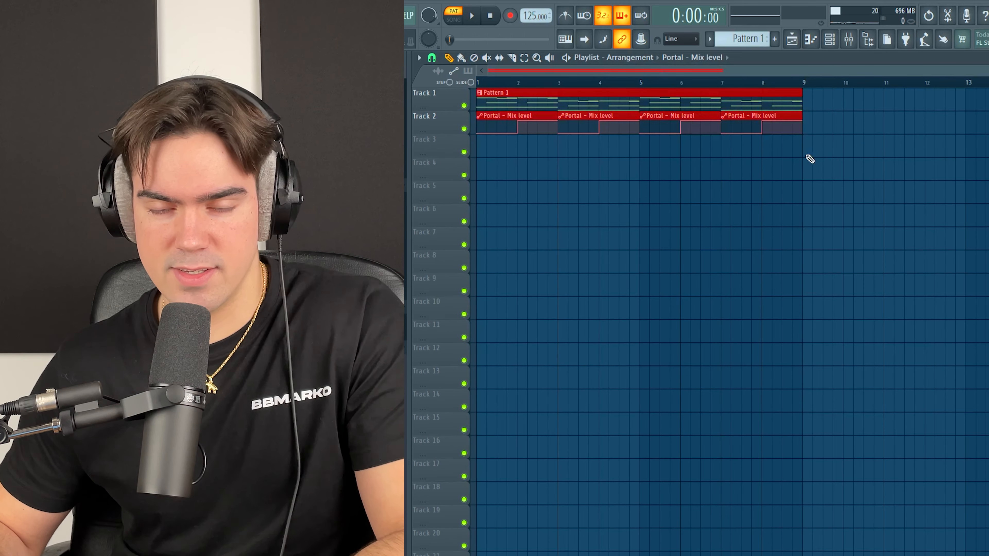
left_click(786, 160, "ctrl")
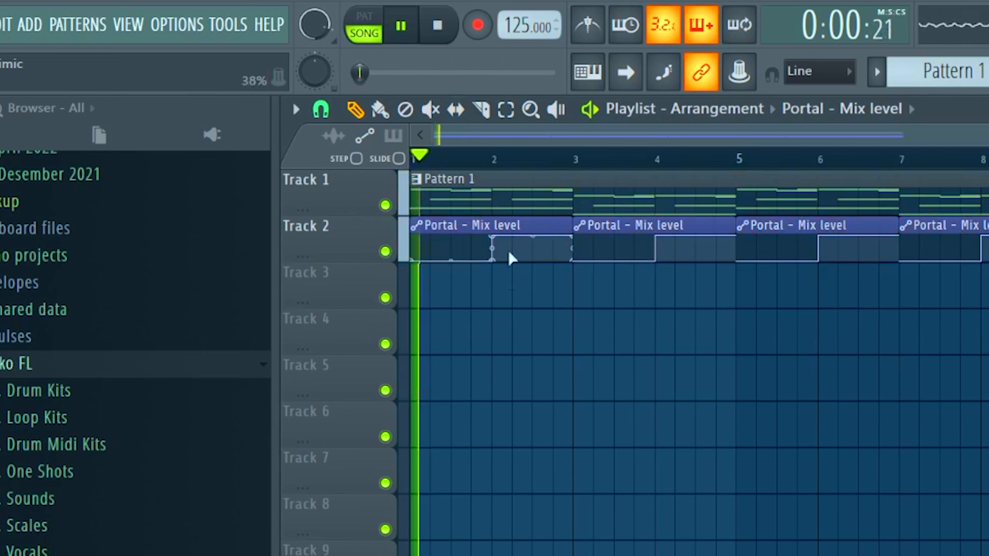
Step: Play the arrangement in song mode to hear the bell melody with the Portal automation
scroll(508, 135, "up", 2)
left_click_drag(509, 136, 485, 135)
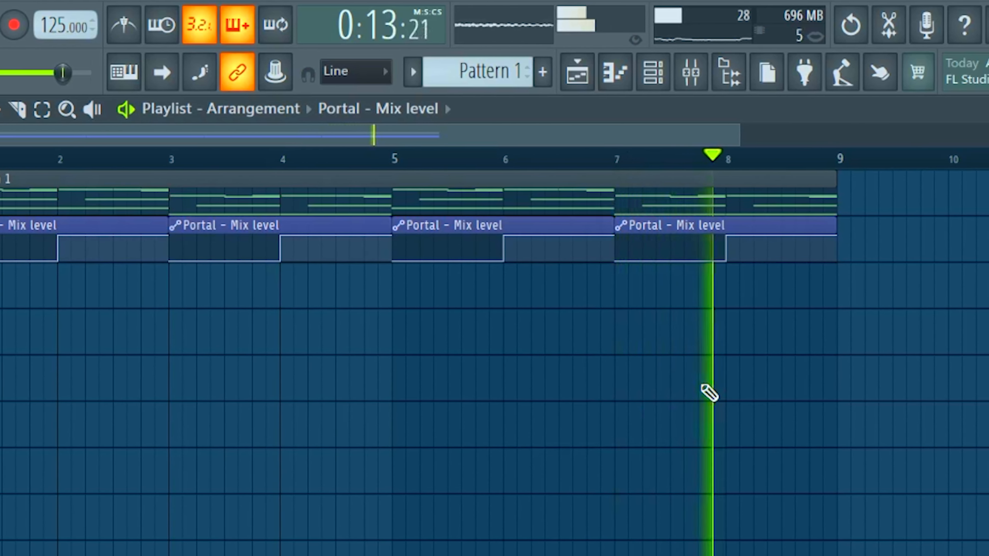
key("space")
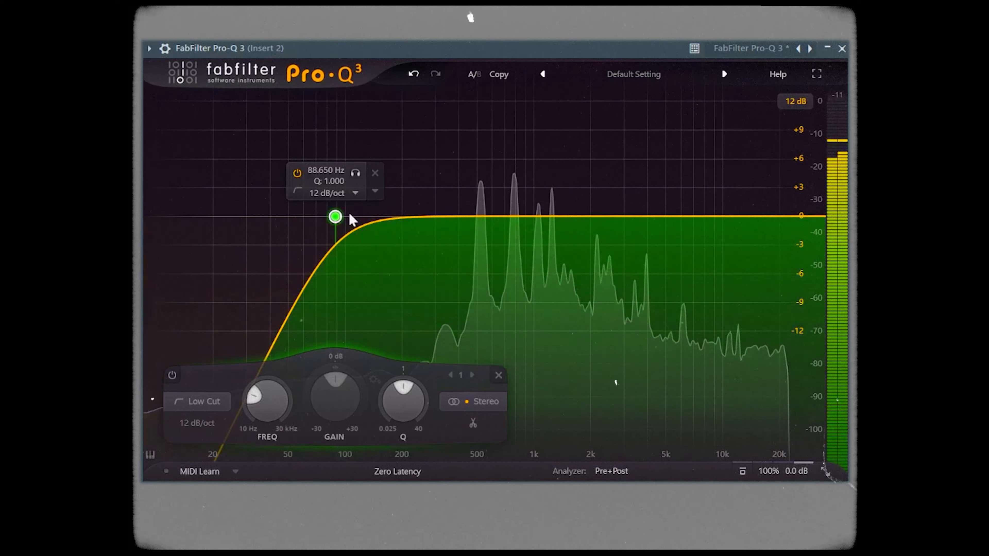
Step: In Pro-Q 3, move the bell's low cut to a higher frequency and roll off its top end
scroll(339, 220, "up", 3)
left_click_drag(335, 217, 375, 241)
left_click_drag(807, 220, 739, 249)
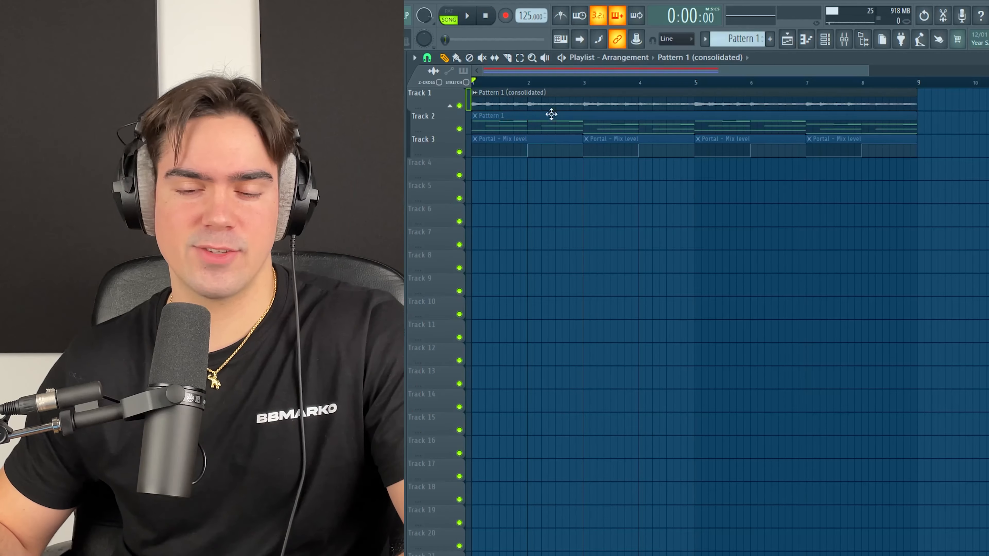
left_click_drag(505, 110, 968, 86)
key("ctrl+d")
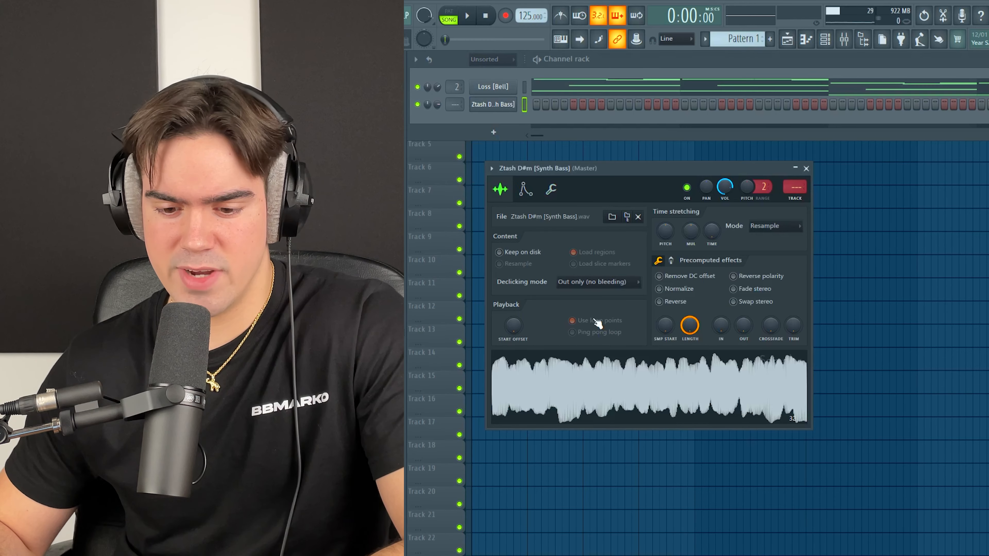
Step: Enable the volume envelope of the Ztash D#m [Synth Bass] sample and set its root note to D#5
left_click(551, 190)
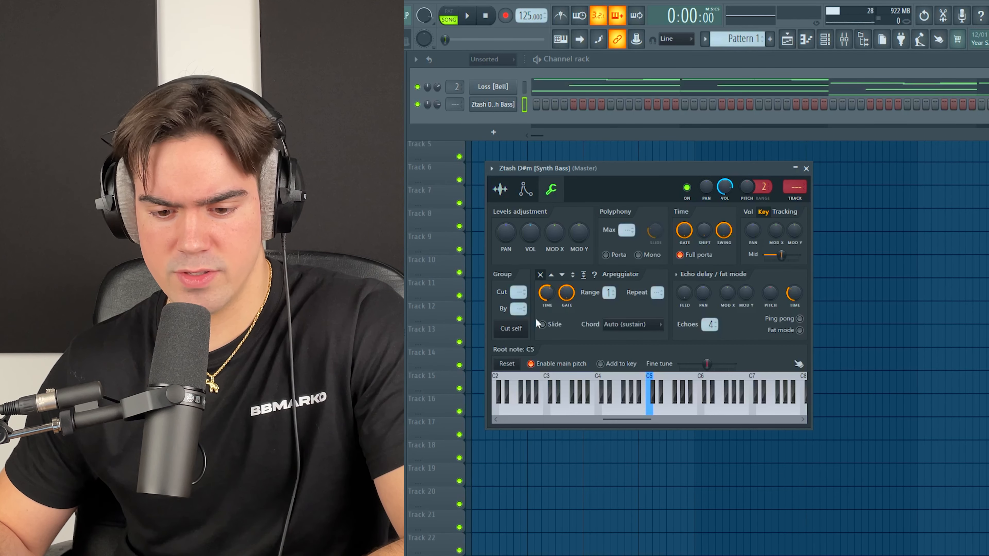
left_click(525, 190)
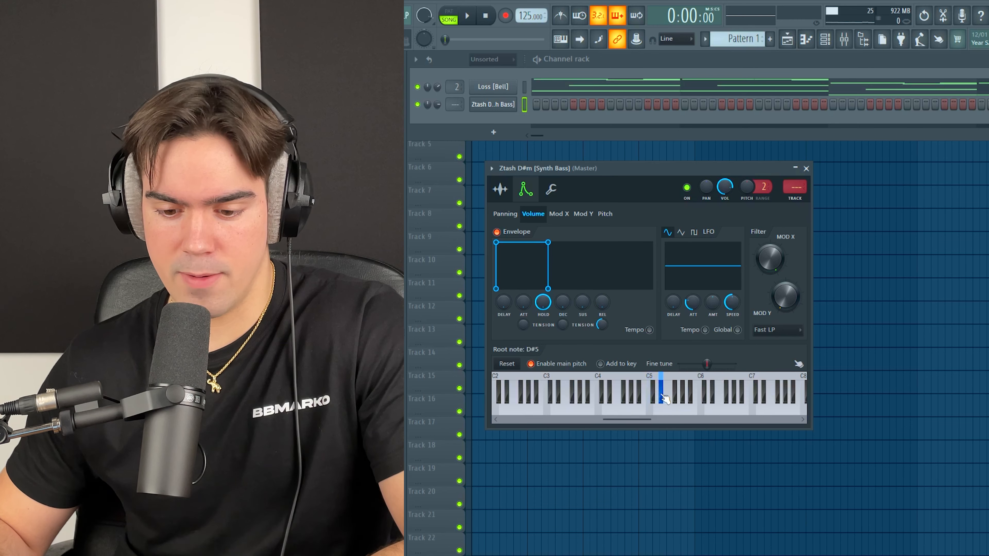
Step: Write two-bar bass notes alternating between C5 and G4 across eight bars in the synth bass's piano roll
key("F7")
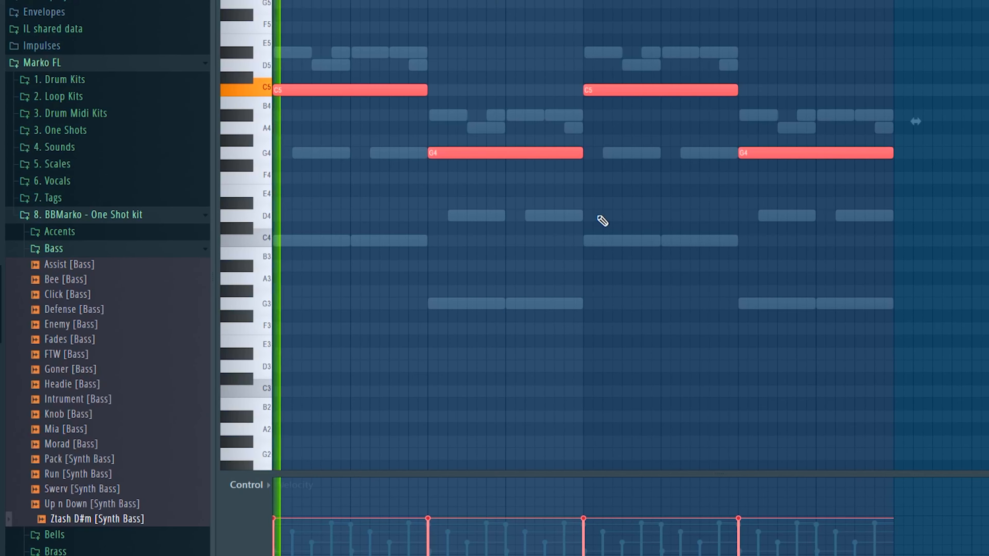
scroll(640, 228, "up", 2)
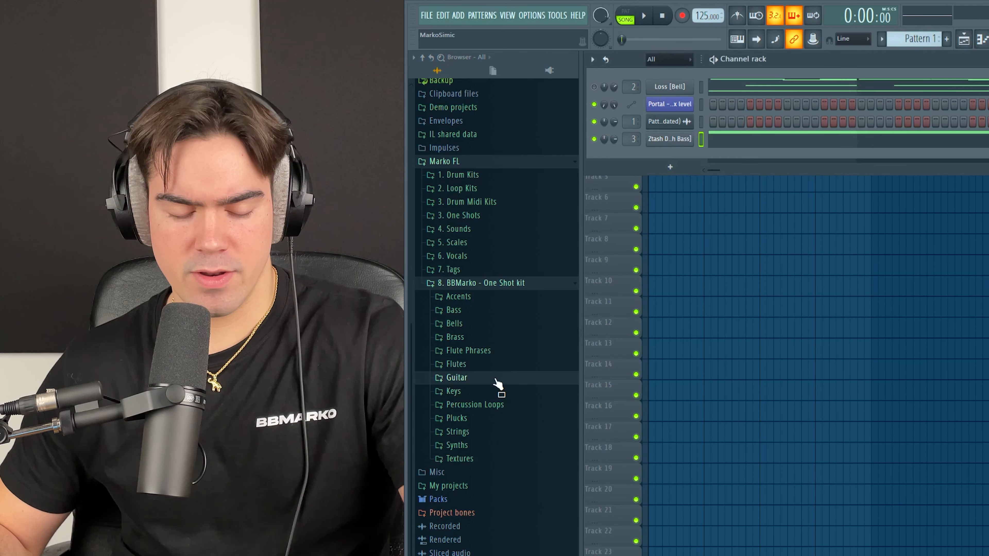
Step: Load the Cafe [Guitar] sample from the One Shot kit's Guitar folder and open its piano roll
left_click(495, 381)
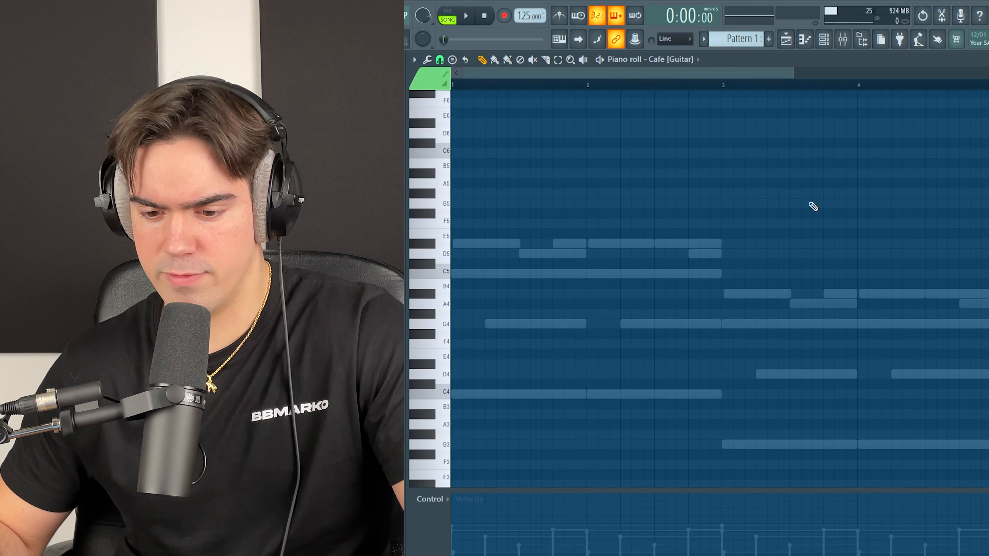
Step: Write a four-bar guitar melody with C6, A#5, G#5 and G5 notes and duplicate it to fill eight bars
left_click_drag(804, 199, 702, 374)
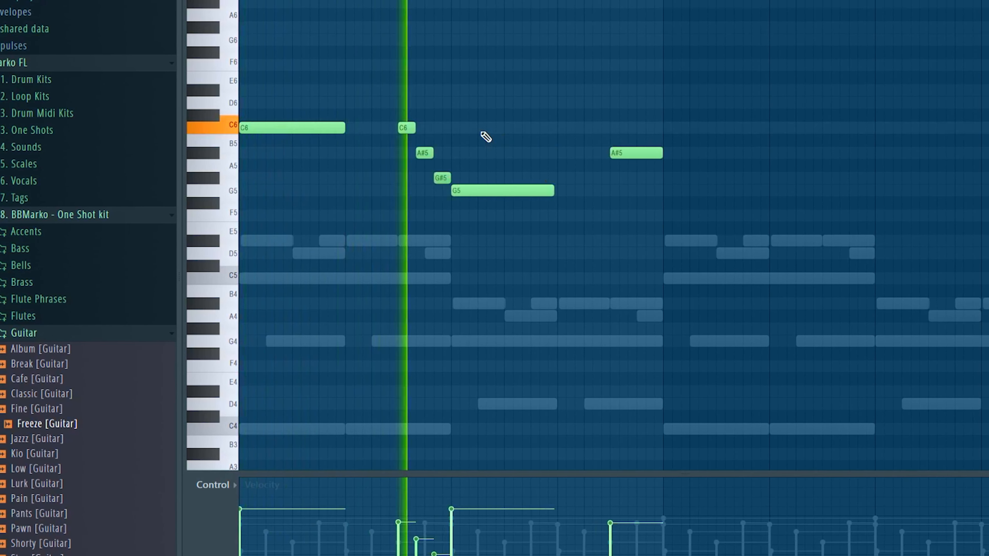
scroll(577, 127, "down", 2)
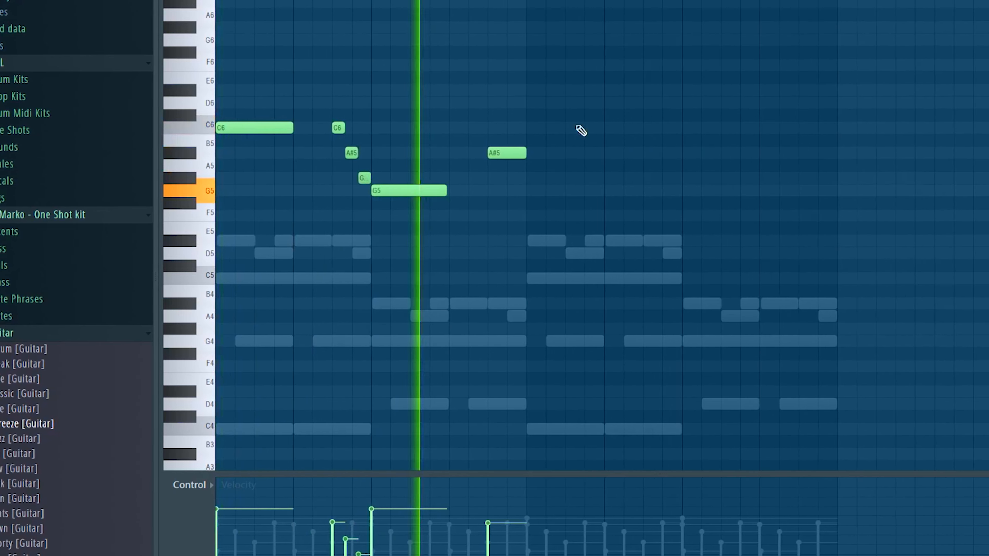
key("ctrl+b")
left_click(493, 207, "ctrl")
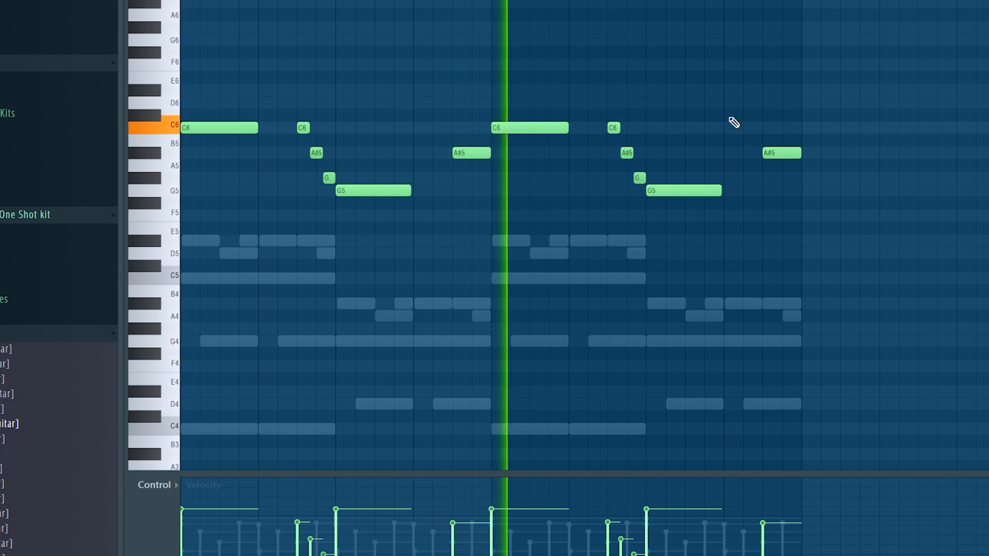
left_click_drag(608, 150, 592, 180)
scroll(626, 178, "down", 2)
left_click(874, 213, "ctrl")
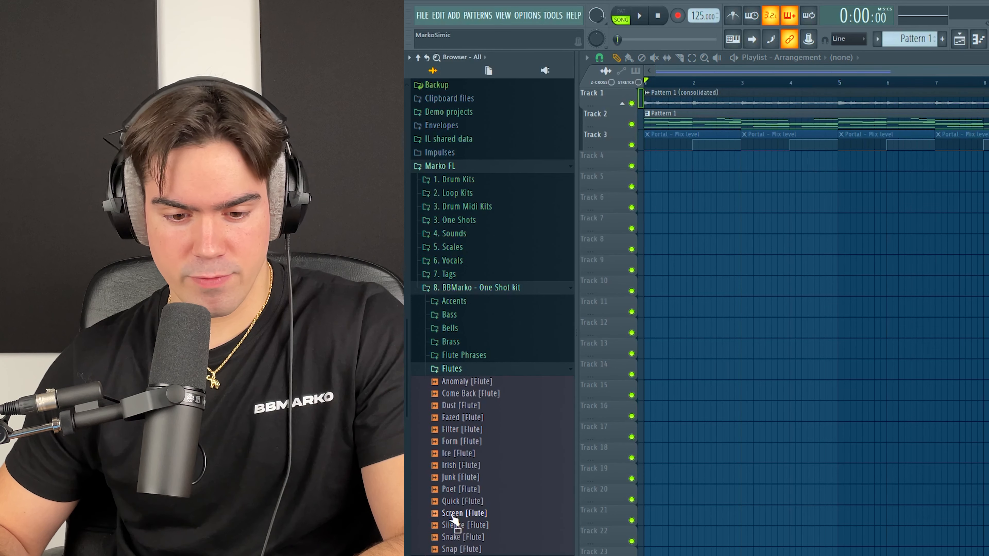
Step: Place the 3. Flute Phrase 120 _ Cminor sample from the One Shot kit's Flute Phrases folder at the start of Track 4
left_click(484, 370)
left_click(478, 357)
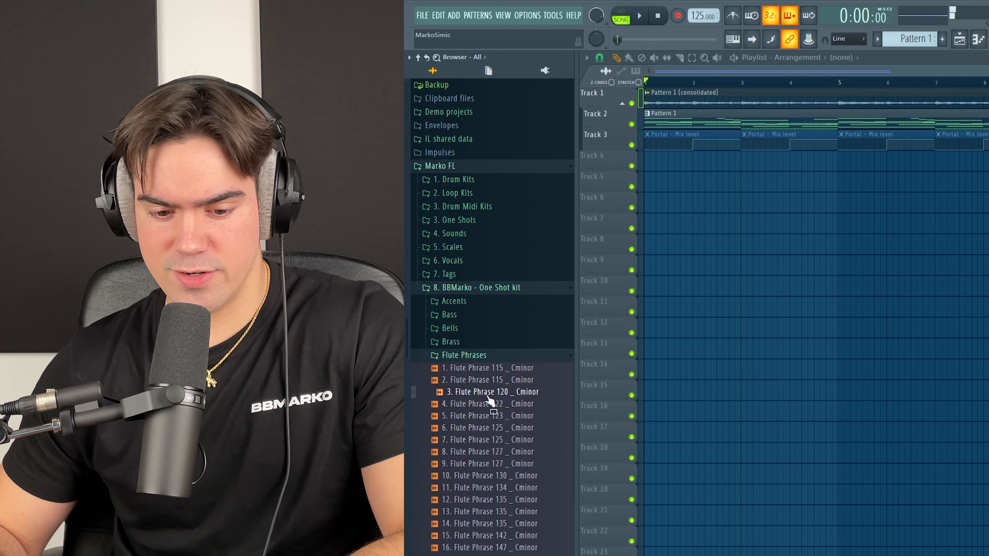
left_click_drag(488, 397, 658, 164)
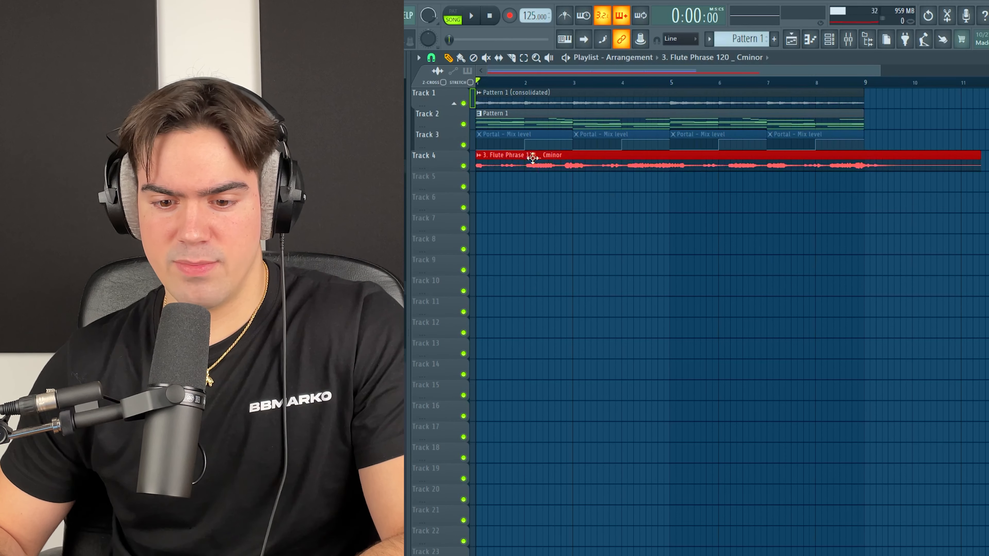
Step: Open the flute phrase's sample settings, time-stretch it to fit the 125 BPM project tempo, and play the arrangement
double_click(791, 169)
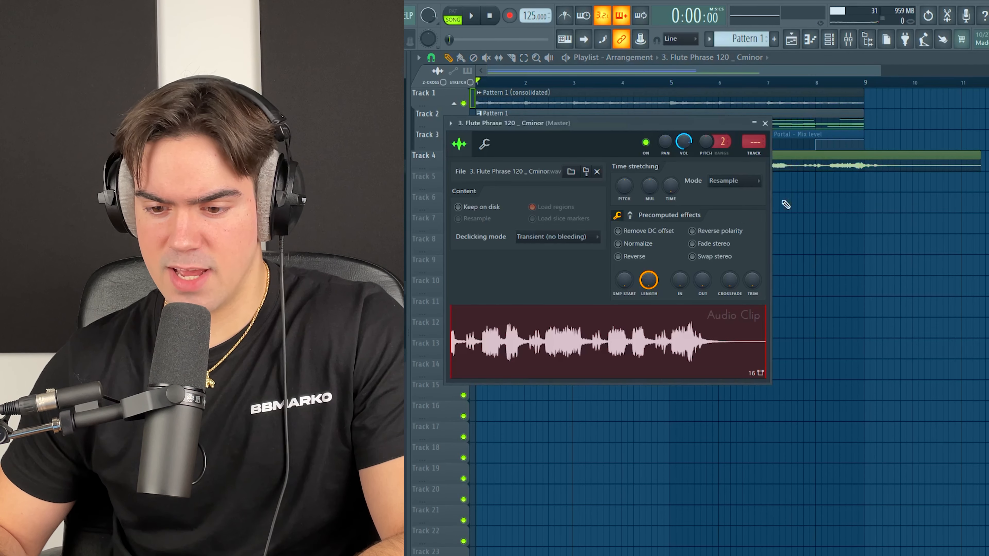
left_click_drag(694, 128, 697, 207)
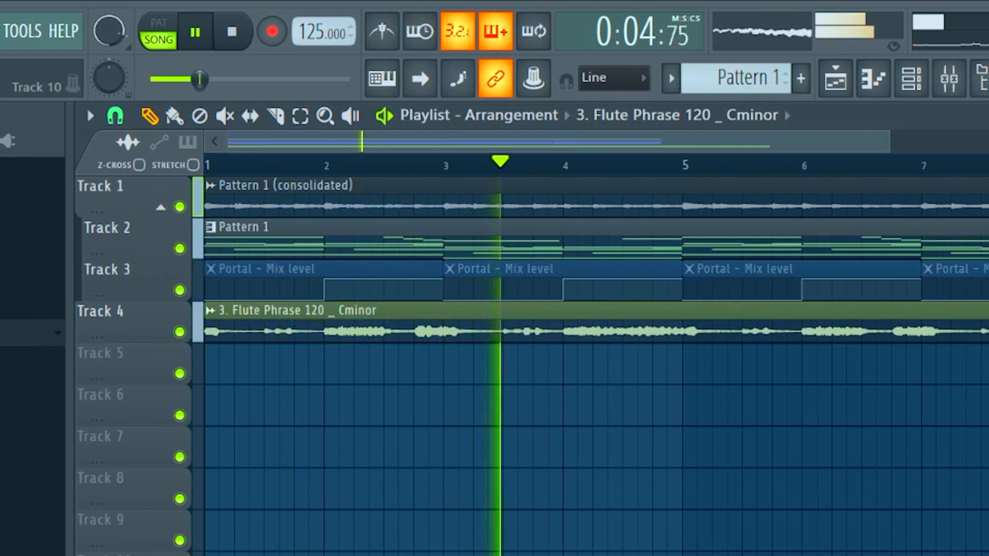
scroll(736, 548, "down", 1)
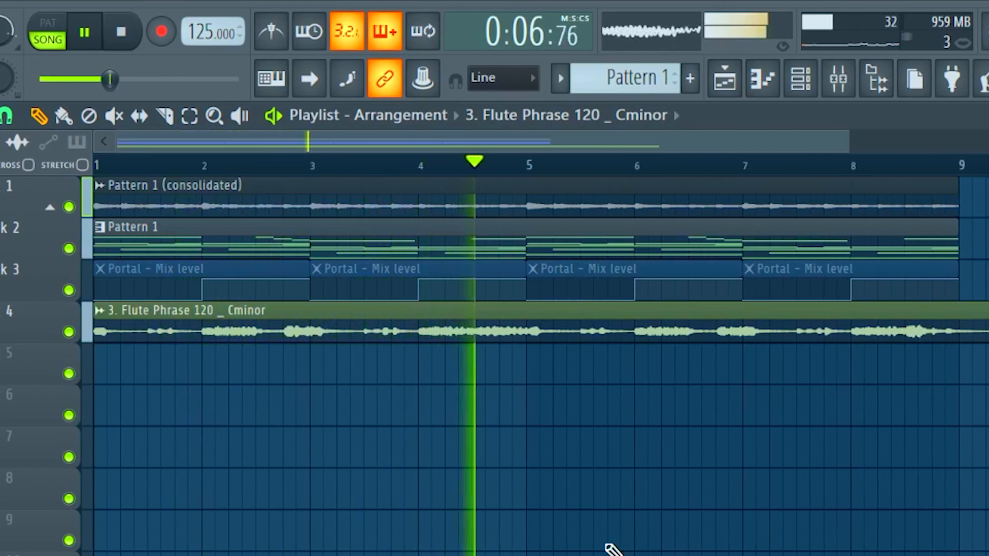